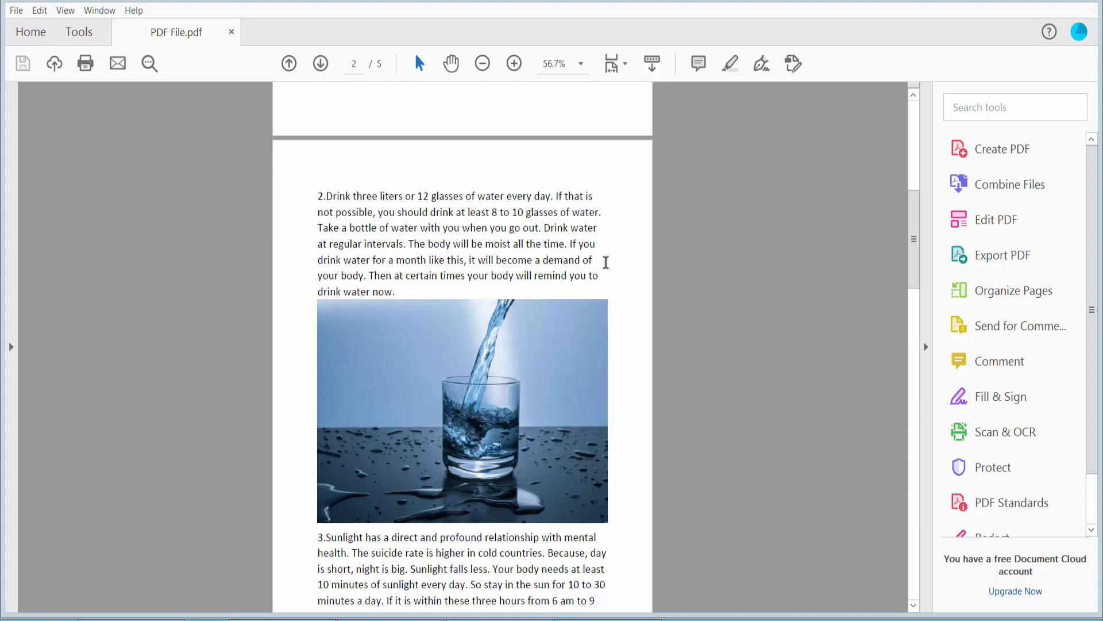
- Show the Layers panel in the left navigation pane, currently listing no layers
left_click(10, 348)
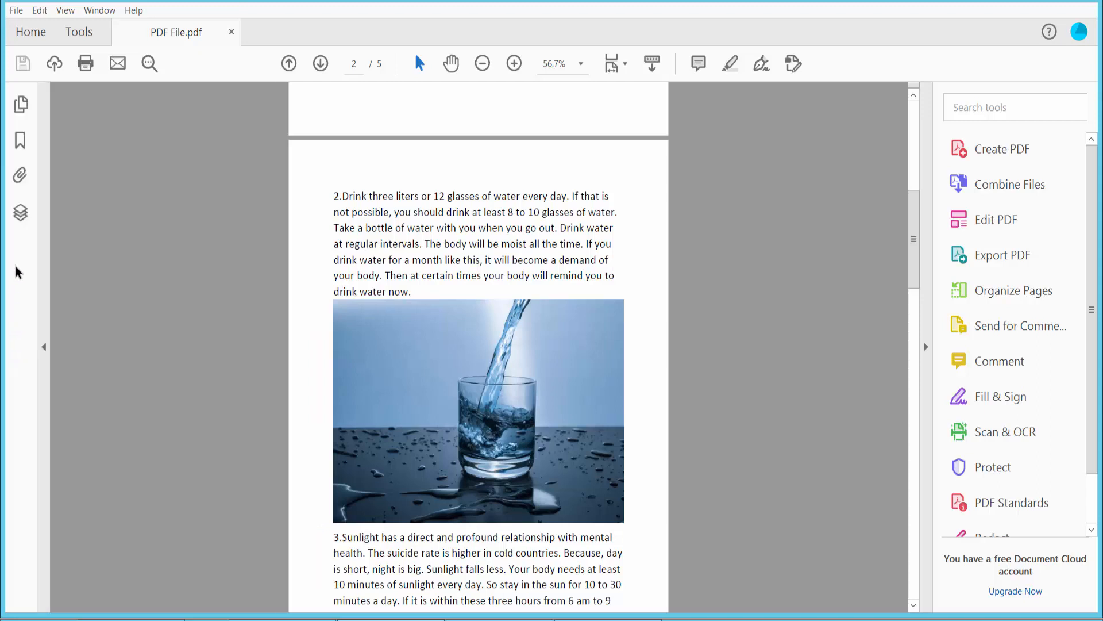
left_click(21, 214)
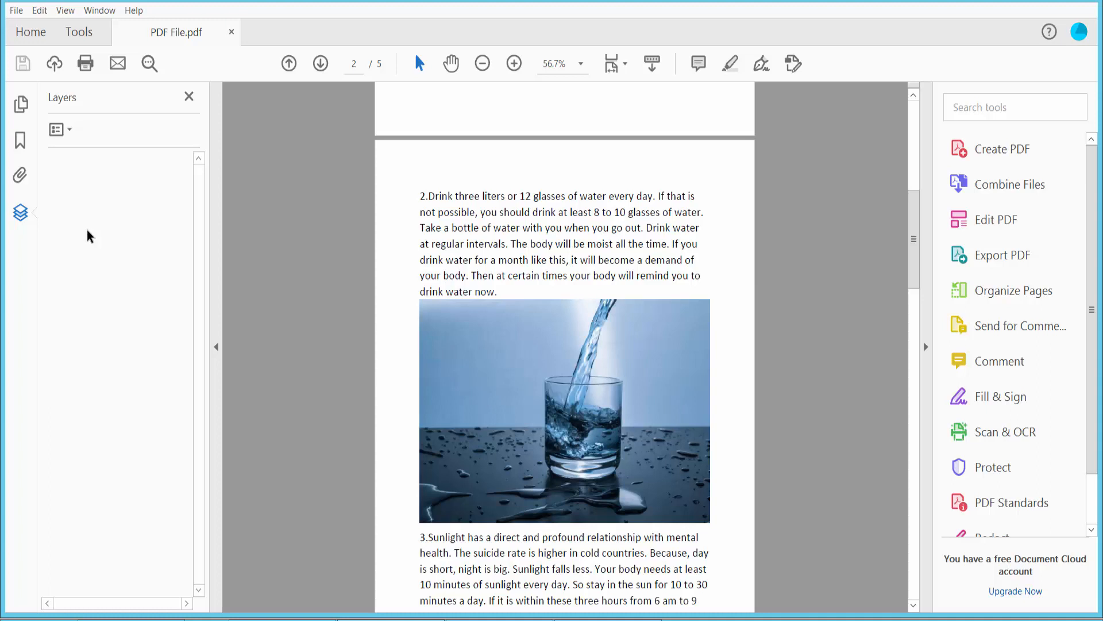
- Import IMG_4769 as a new layer named 1 on page 1
left_click(62, 131)
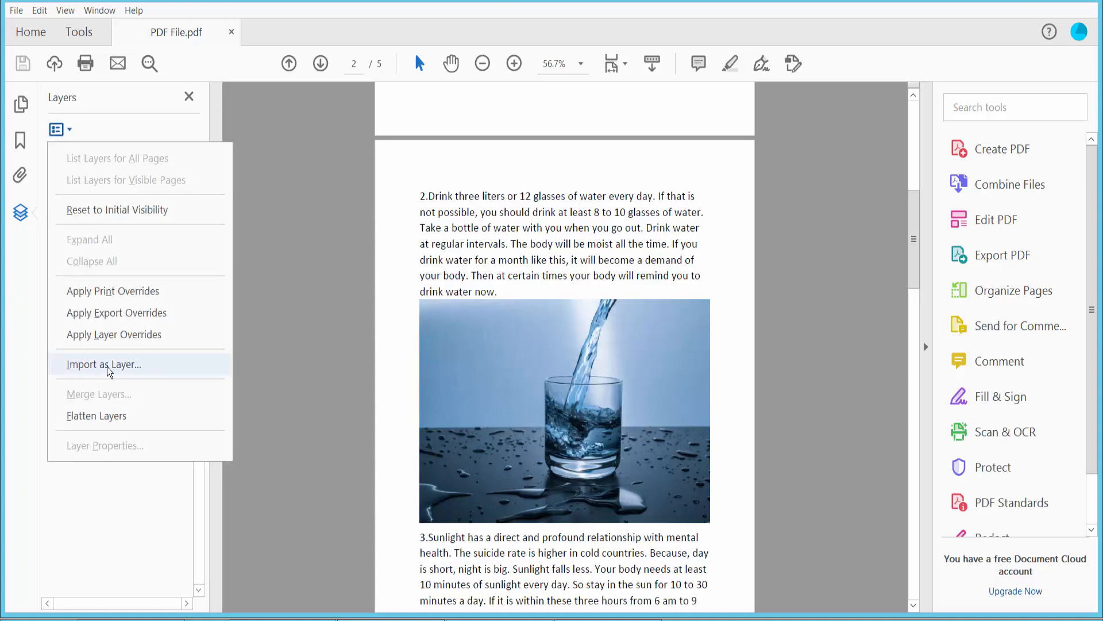
left_click(124, 366)
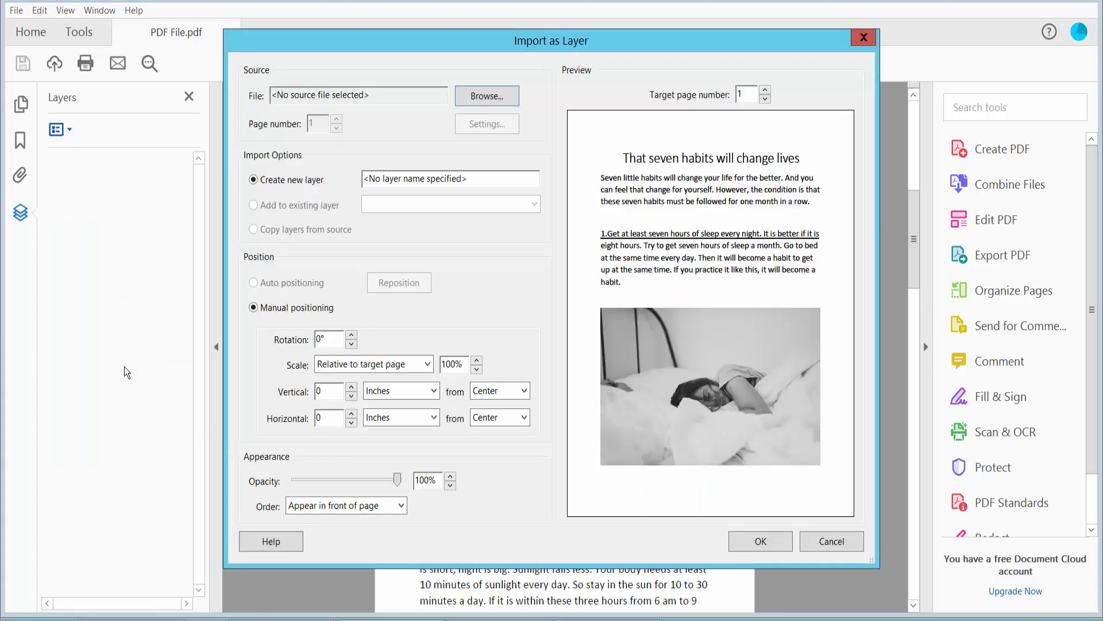
left_click(489, 100)
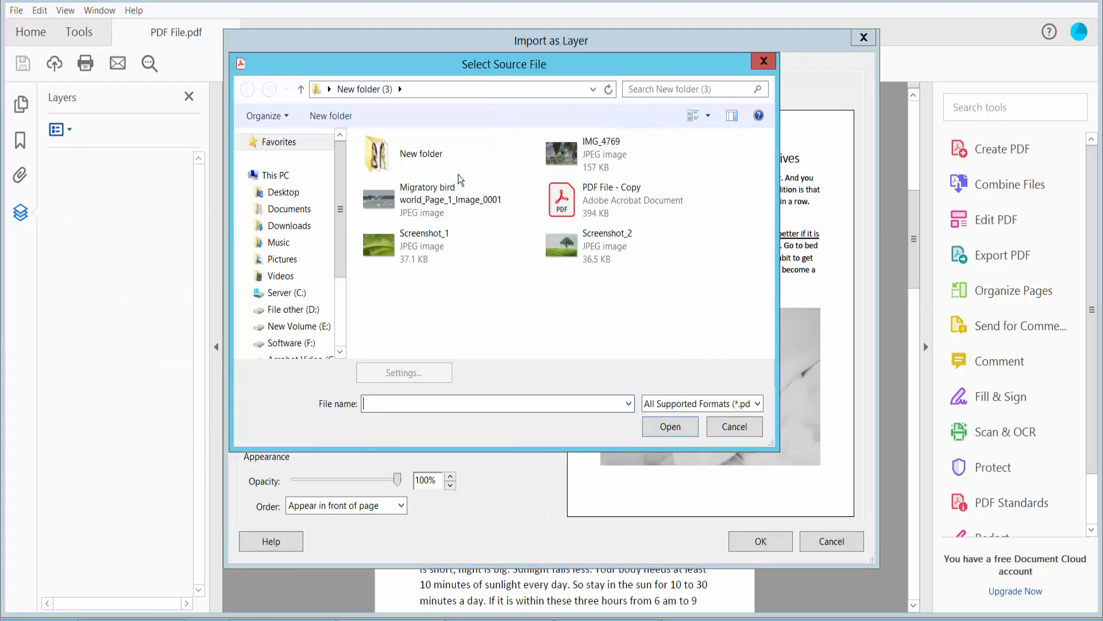
left_click(572, 160)
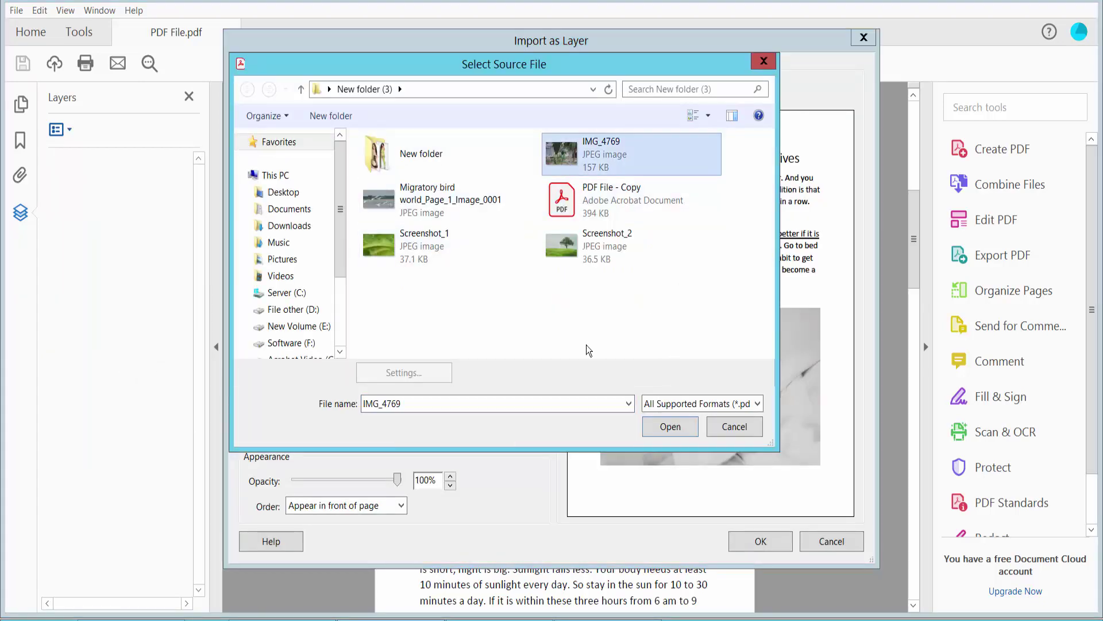
left_click(670, 427)
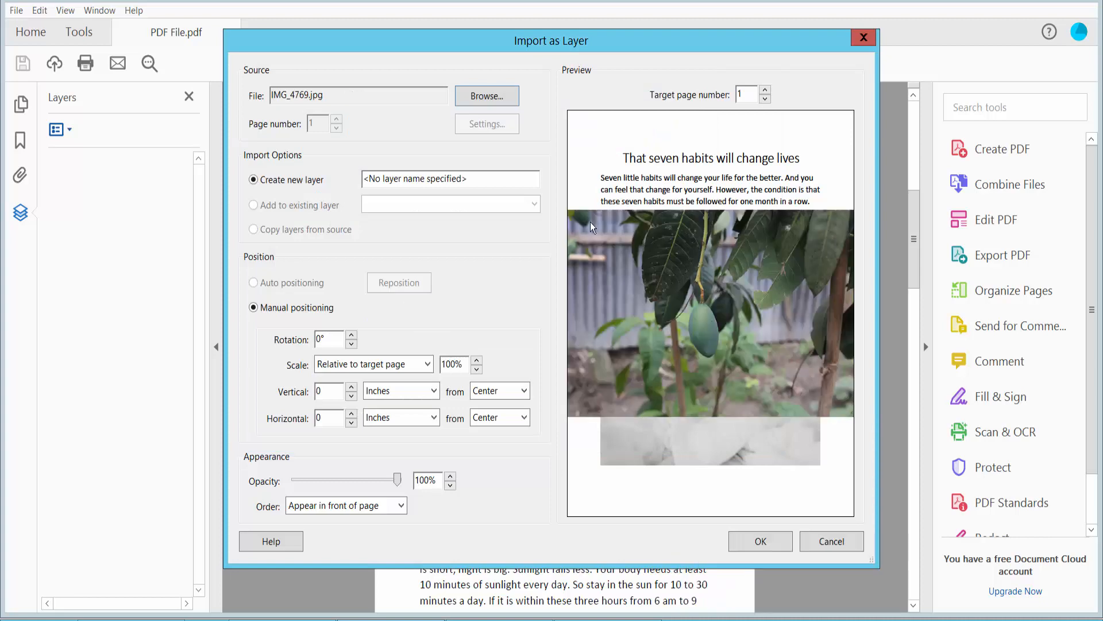
left_click(332, 178)
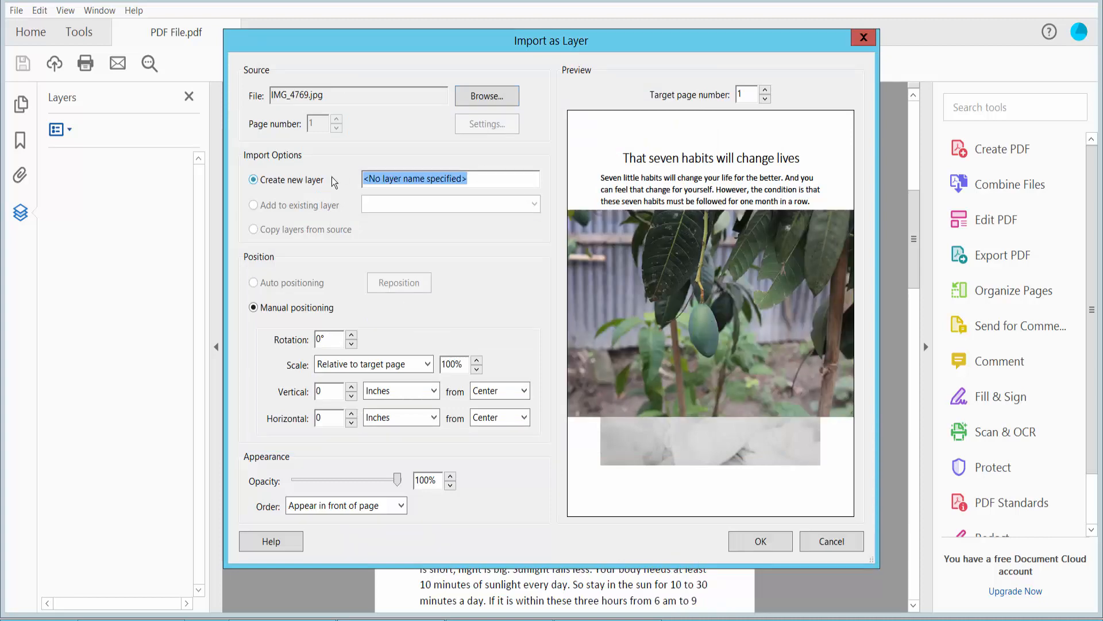
type("1")
left_click(760, 540)
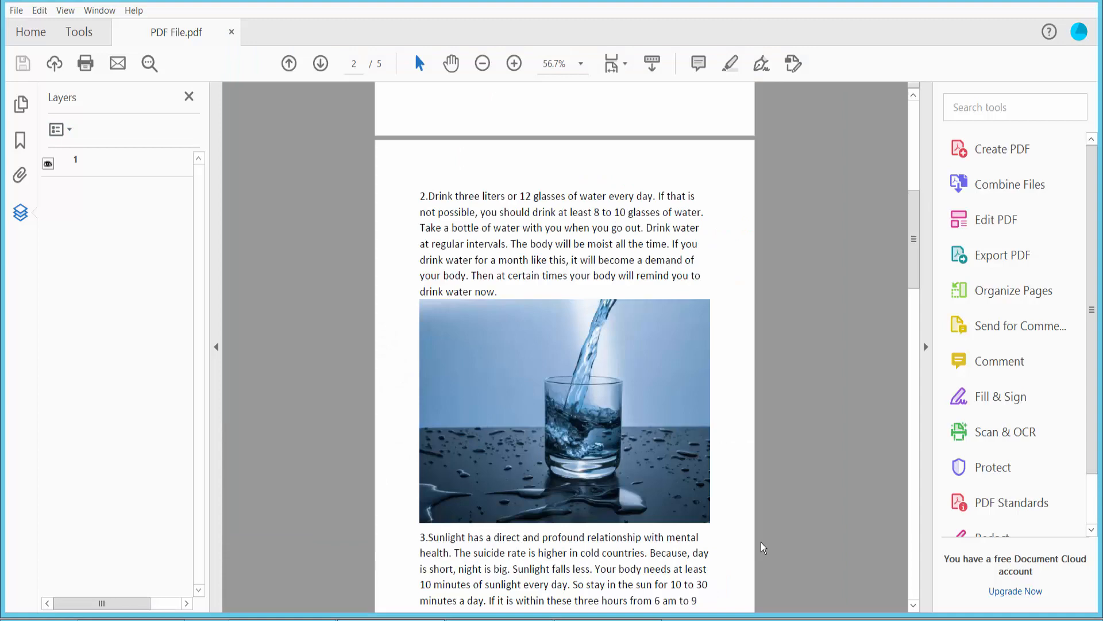
scroll(729, 474, "up", 5)
scroll(729, 474, "up", 5)
scroll(569, 266, "down", 3)
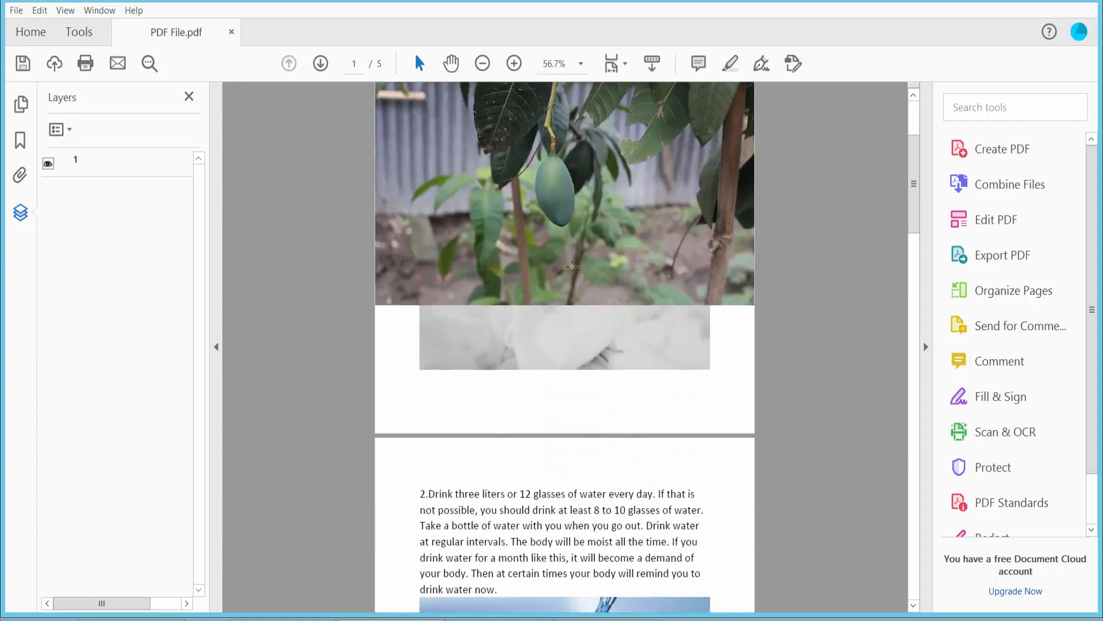
- Import Screenshot_2 as a new layer named 2 targeted to page 2
left_click(65, 130)
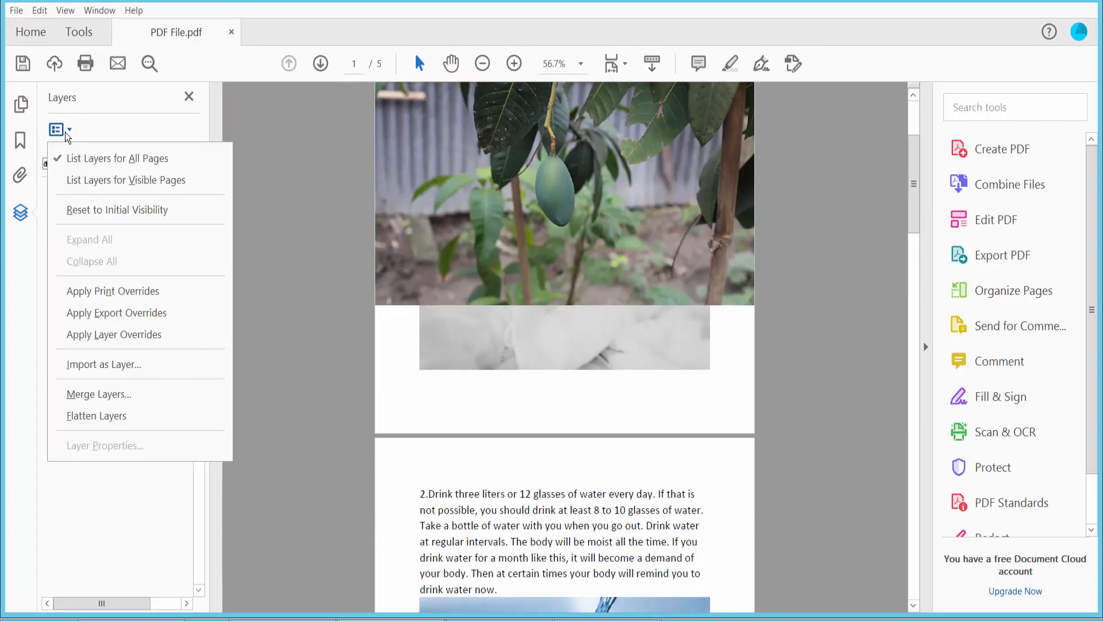
left_click(82, 362)
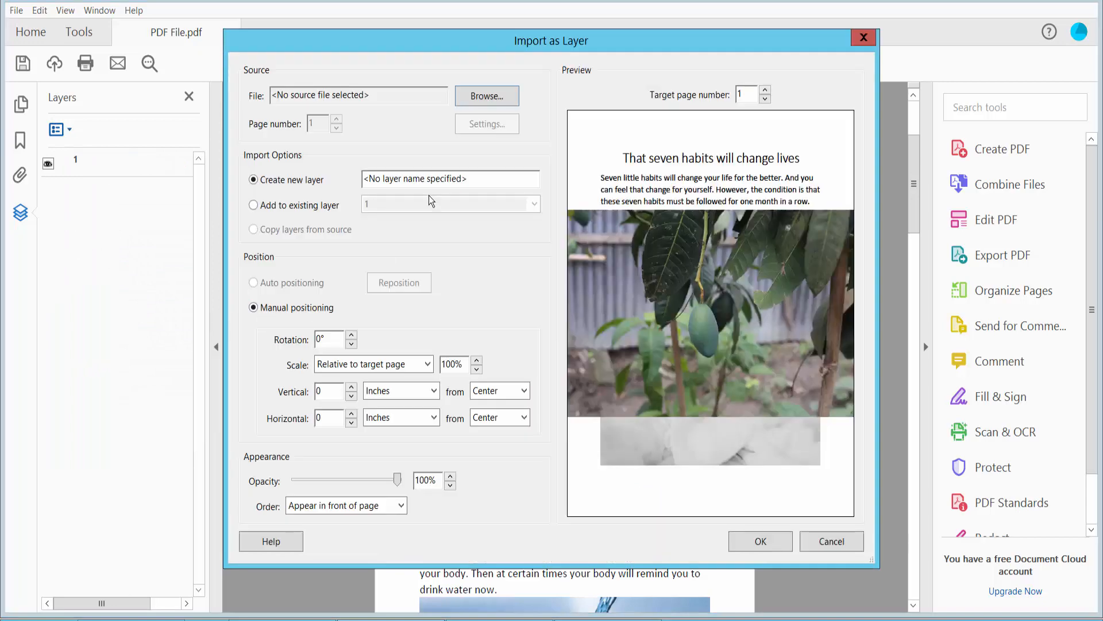
left_click(488, 98)
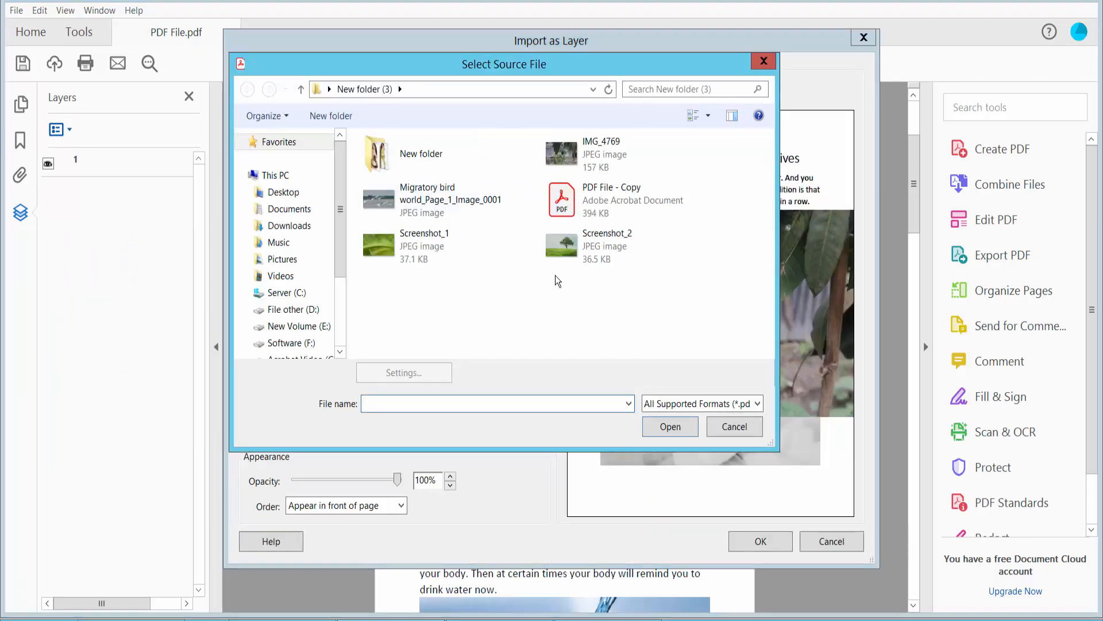
left_click(603, 244)
left_click(670, 427)
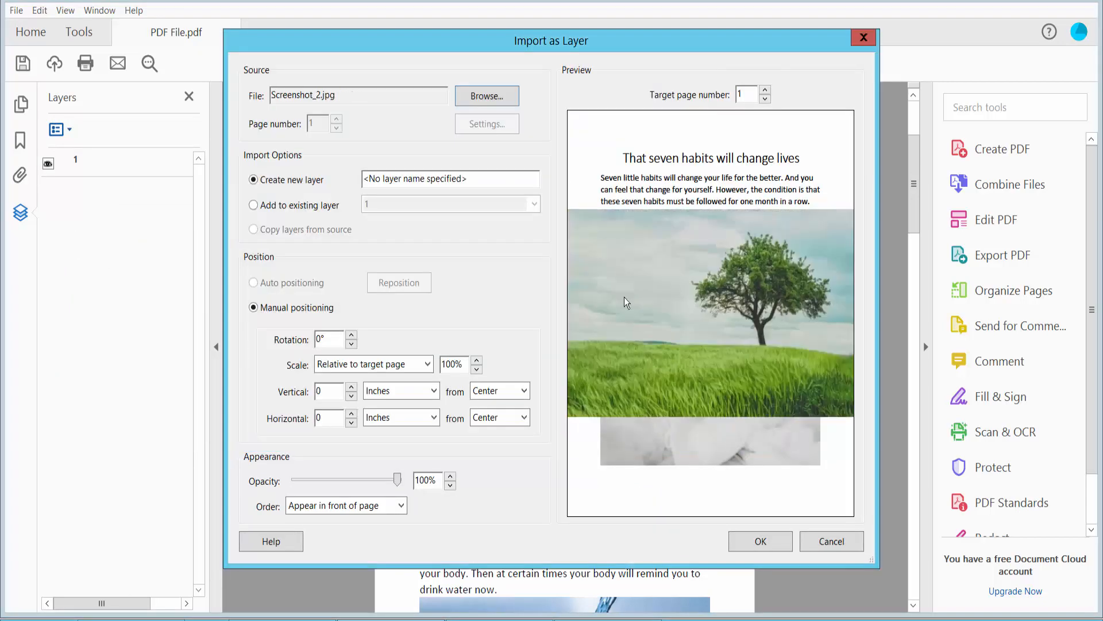
left_click(765, 90)
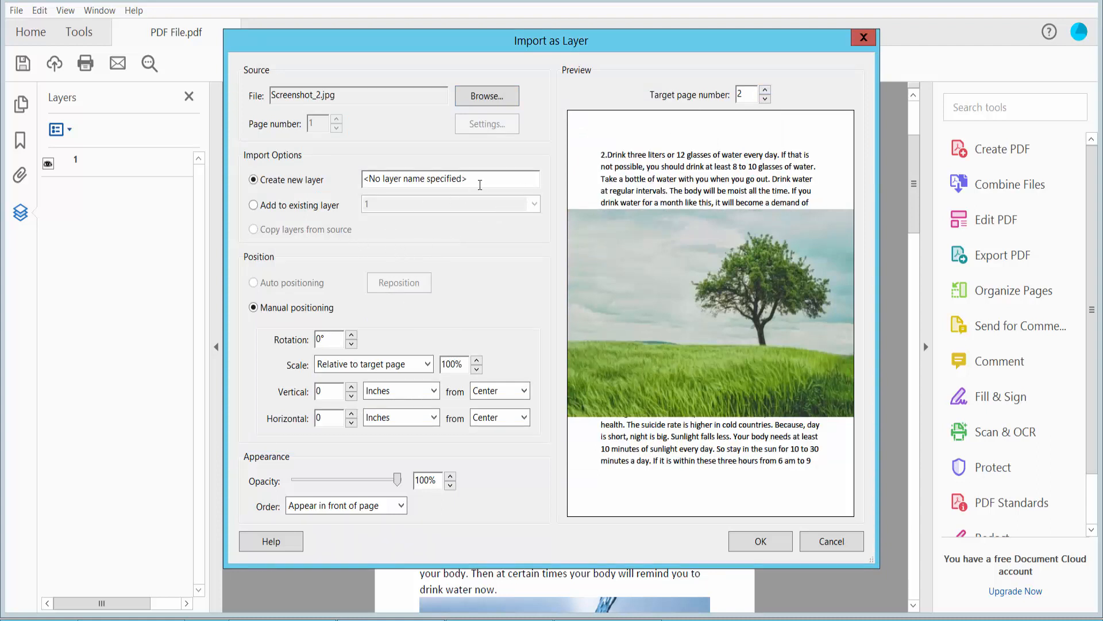
left_click_drag(479, 180, 309, 181)
type("2")
left_click(750, 543)
scroll(673, 392, "down", 3)
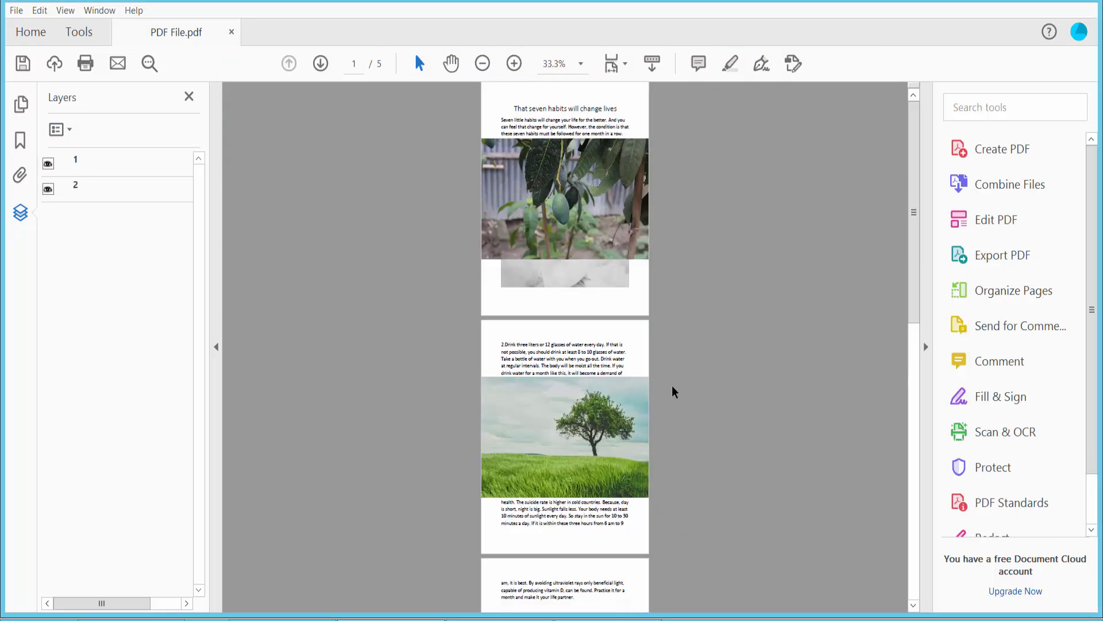
left_click(48, 164)
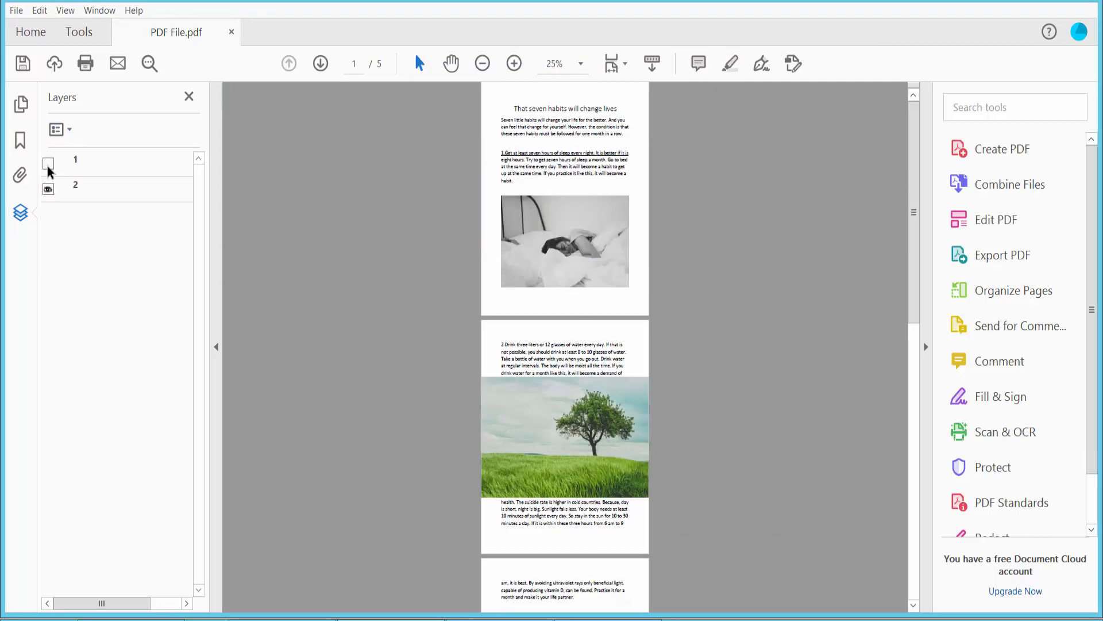
left_click(48, 190)
left_click(48, 190)
left_click(48, 164)
left_click(48, 190)
left_click(49, 164)
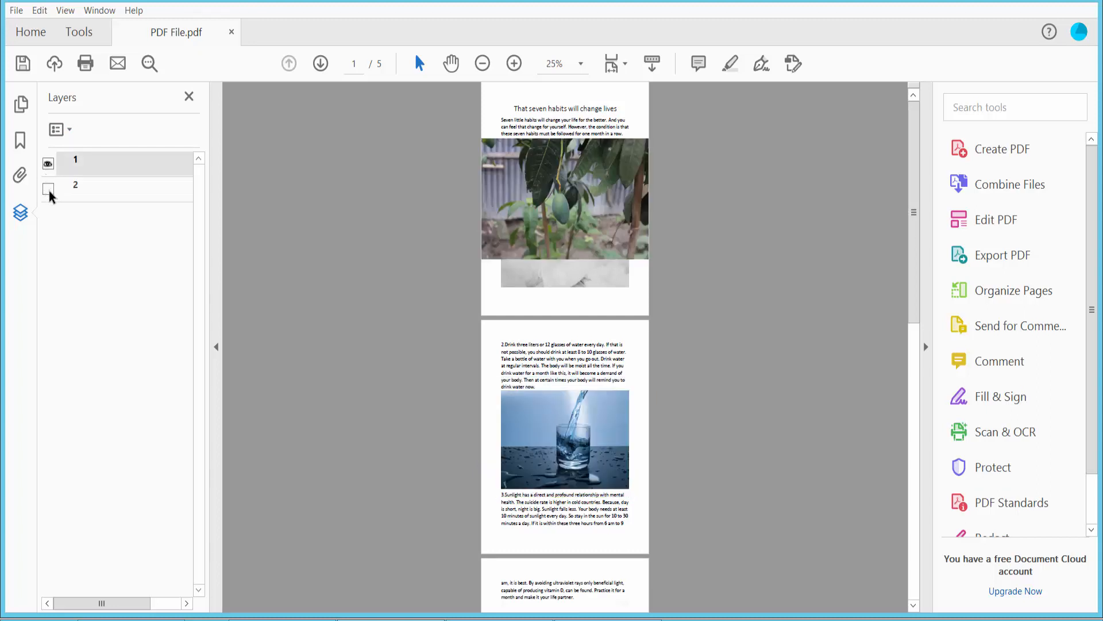
left_click(48, 190)
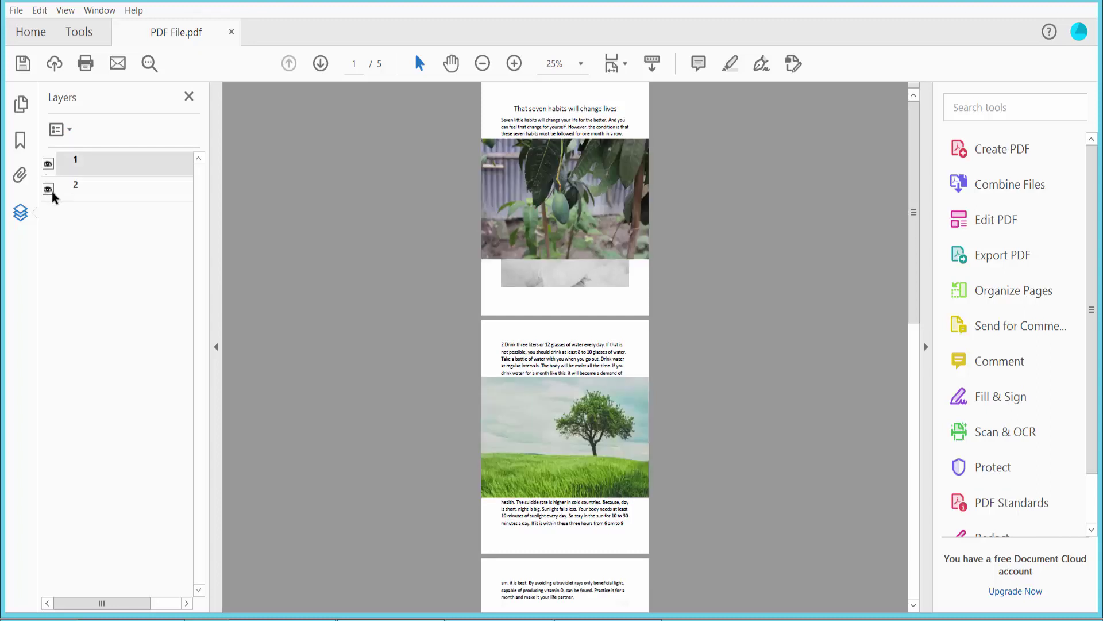
- Flatten all layers into the page content, confirming the warning, and zoom to verify pages 1 and 2
left_click(64, 130)
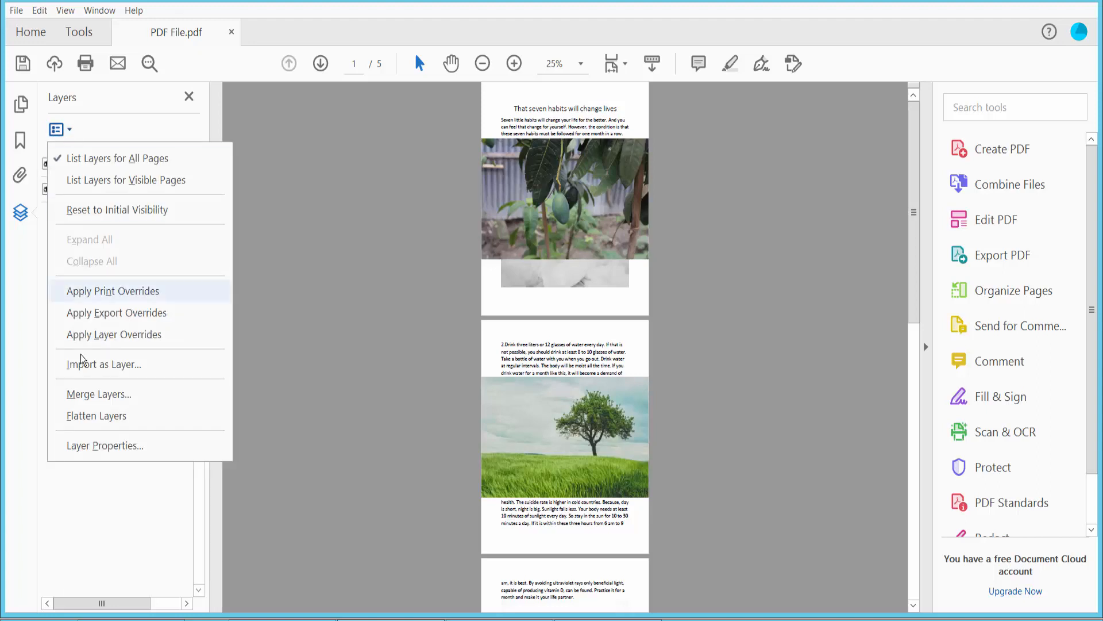
left_click(113, 418)
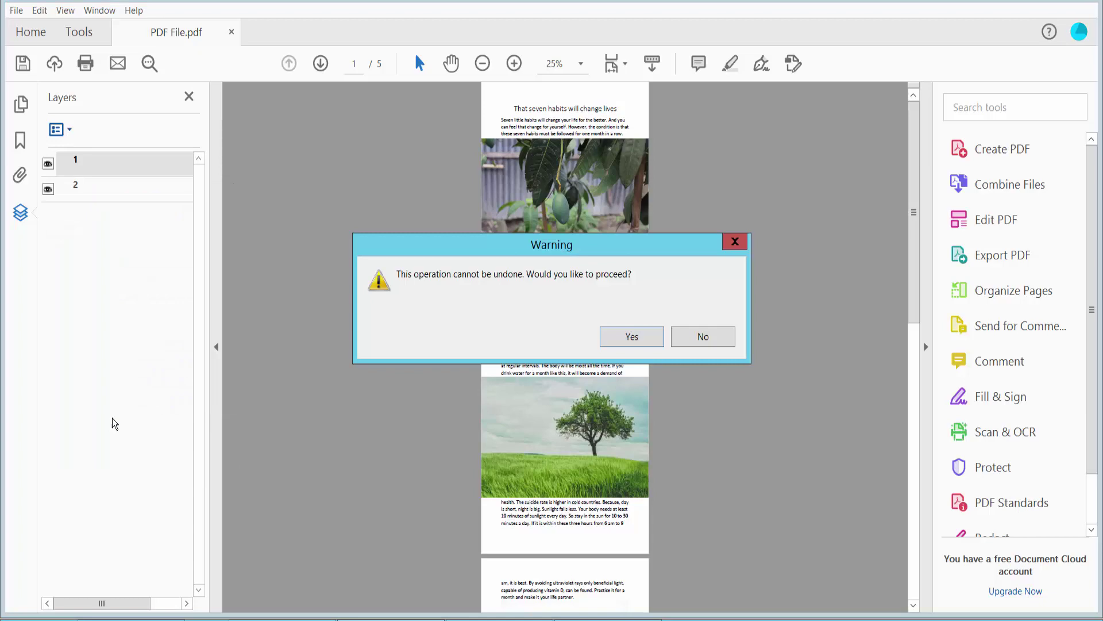
left_click(632, 336)
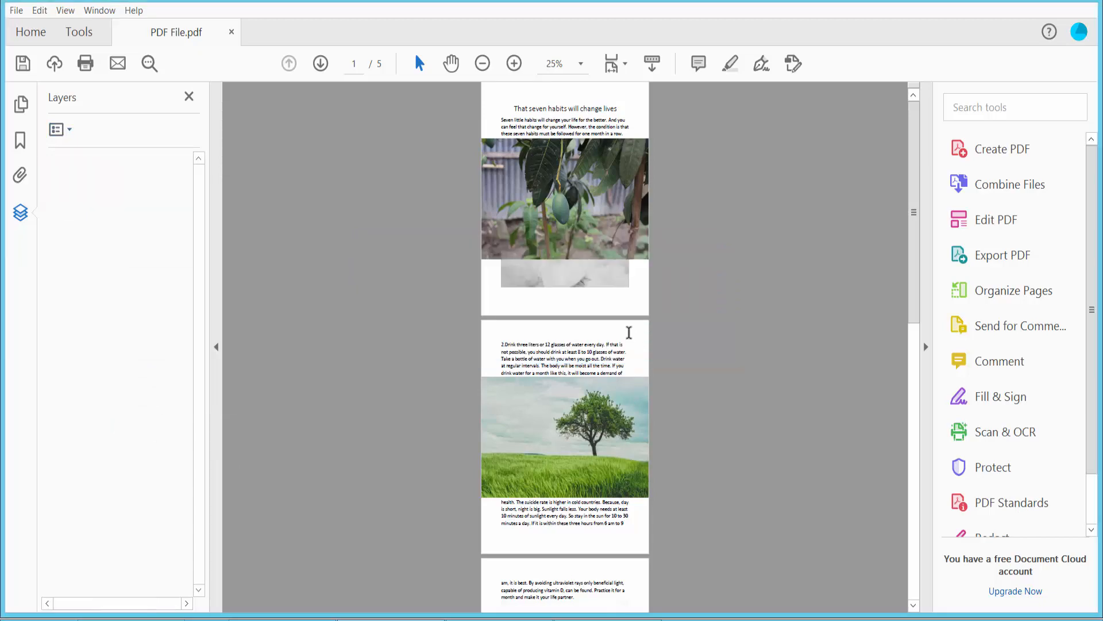
key("ctrl+plus")
key("ctrl+plus")
scroll(628, 332, "down", 3)
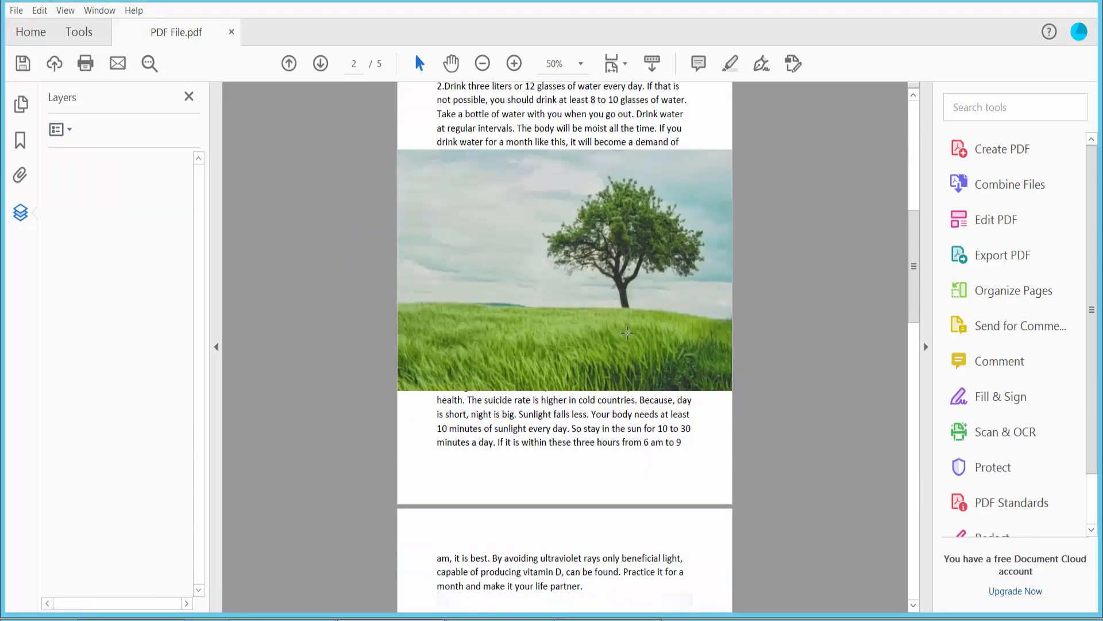
key("ctrl+minus")
scroll(628, 332, "up", 3)
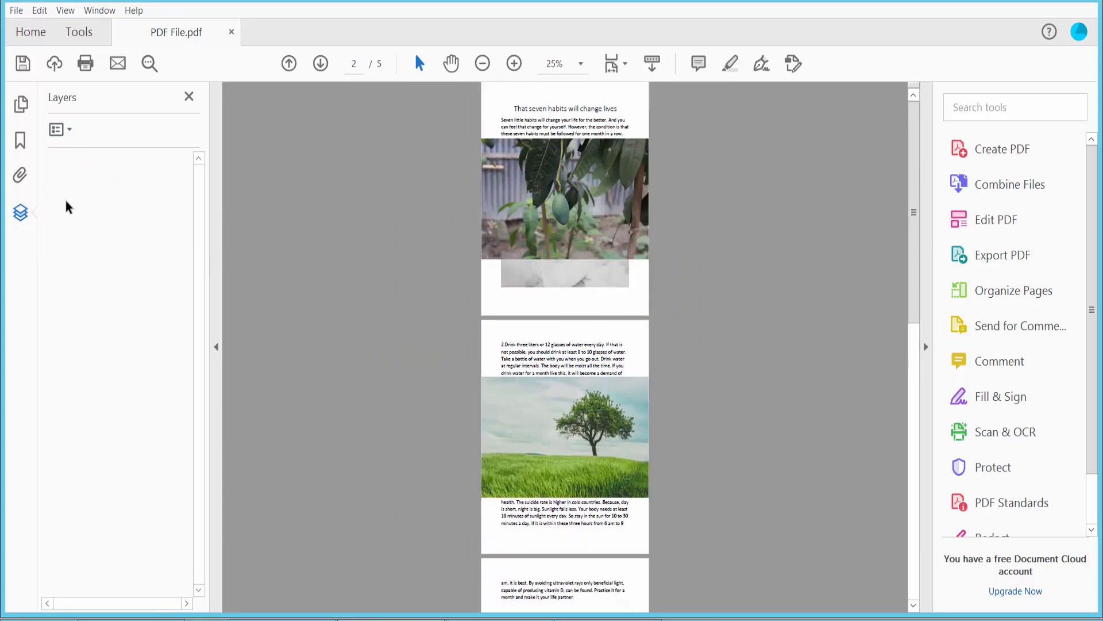
scroll(604, 323, "up", 3)
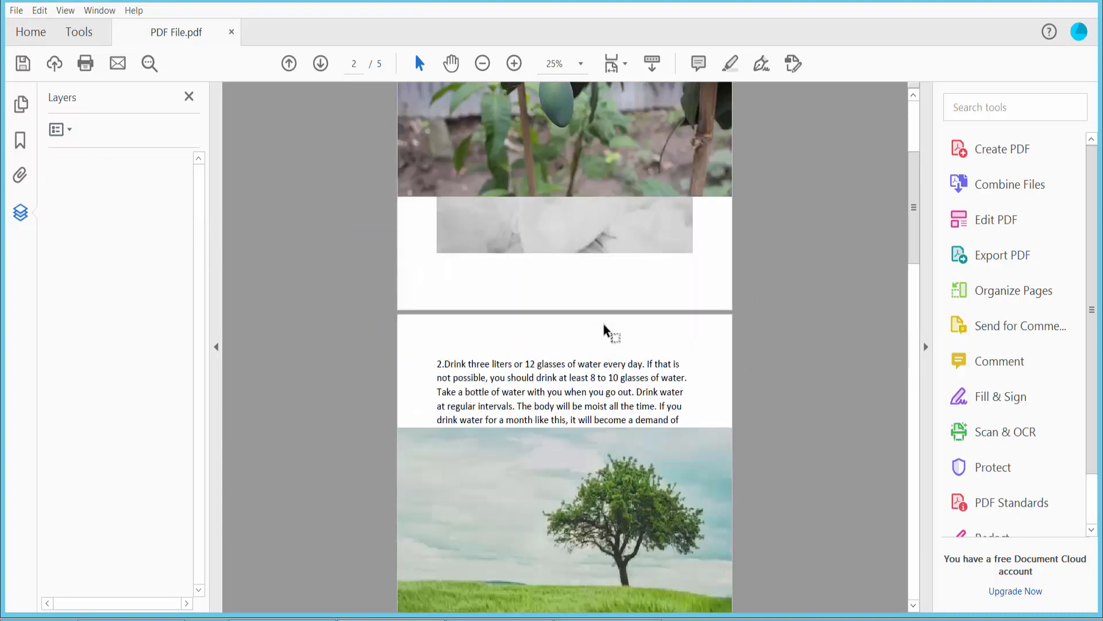
key("ctrl+plus")
key("ctrl+plus")
scroll(604, 323, "up", 3)
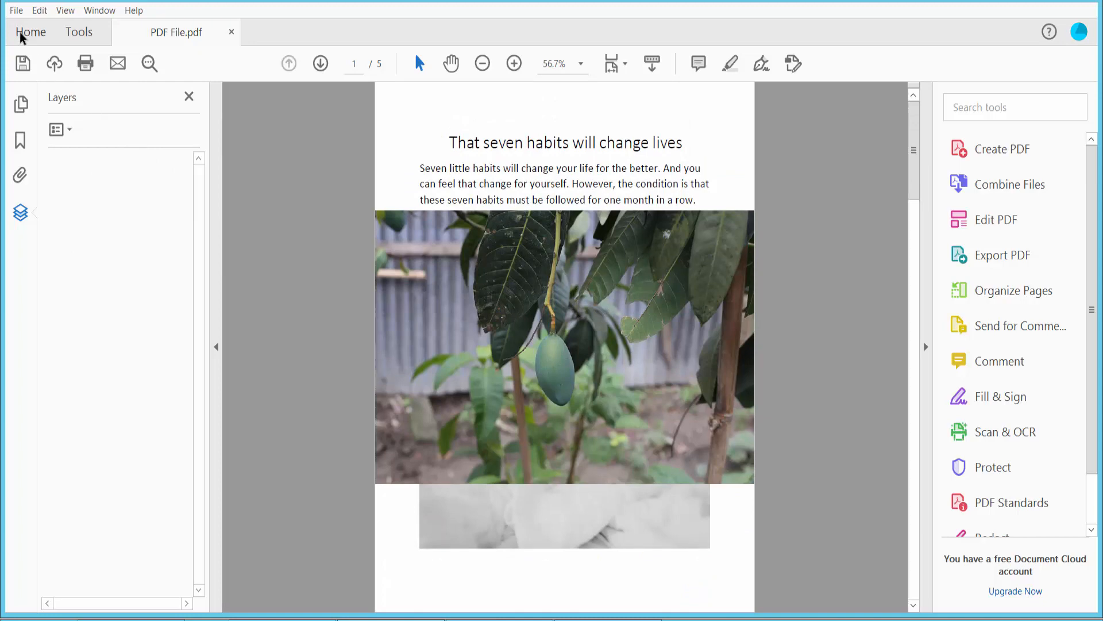
- Save the flattened PDF via File > Save
left_click(16, 11)
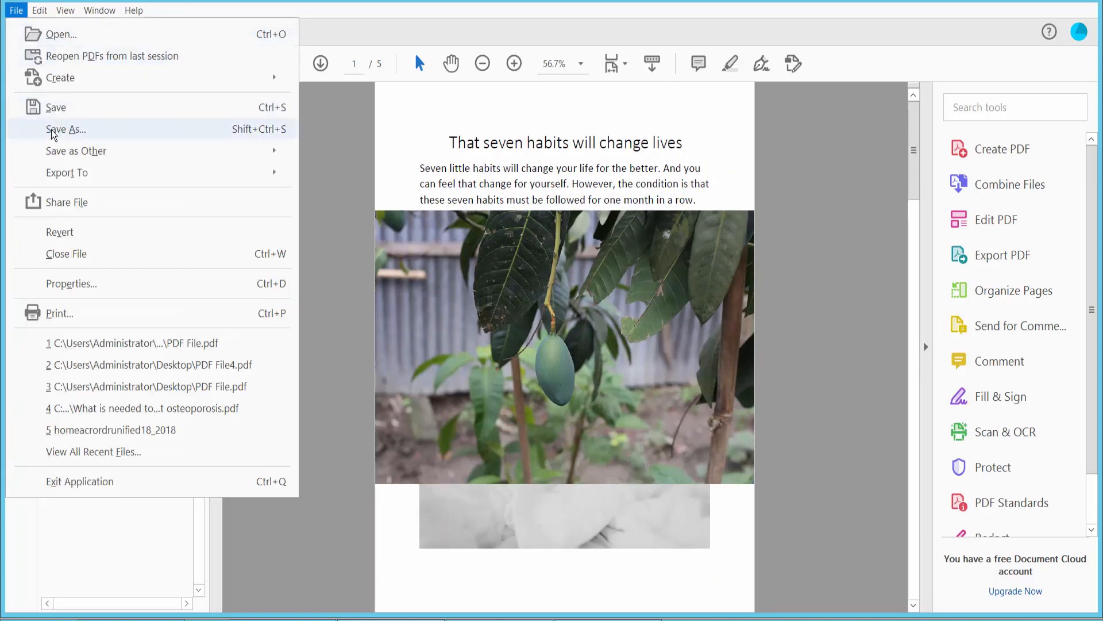
left_click(737, 145)
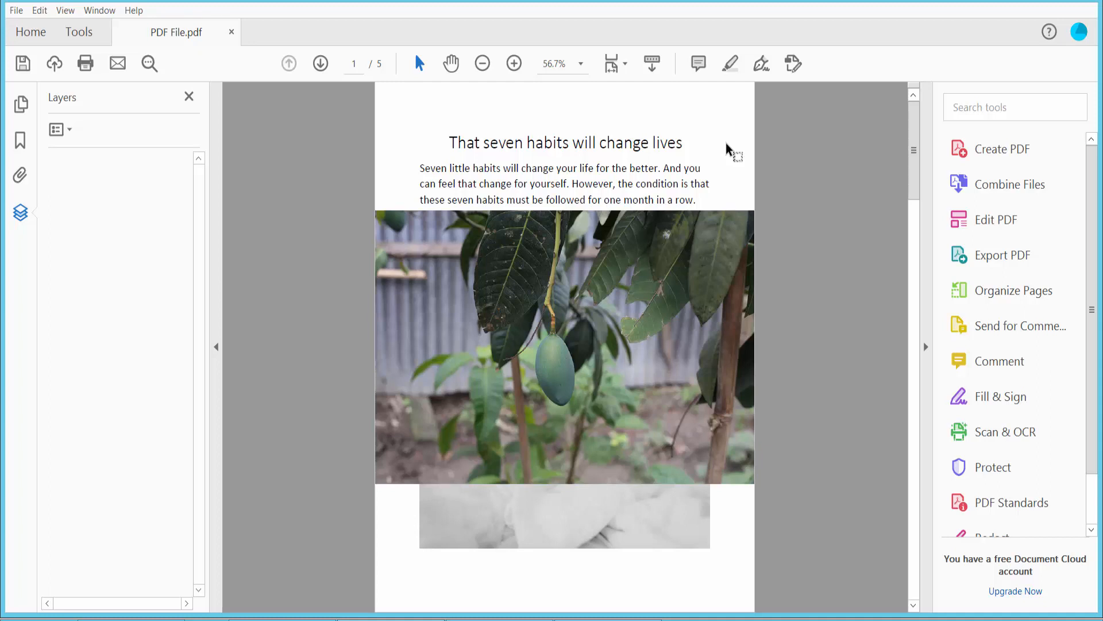